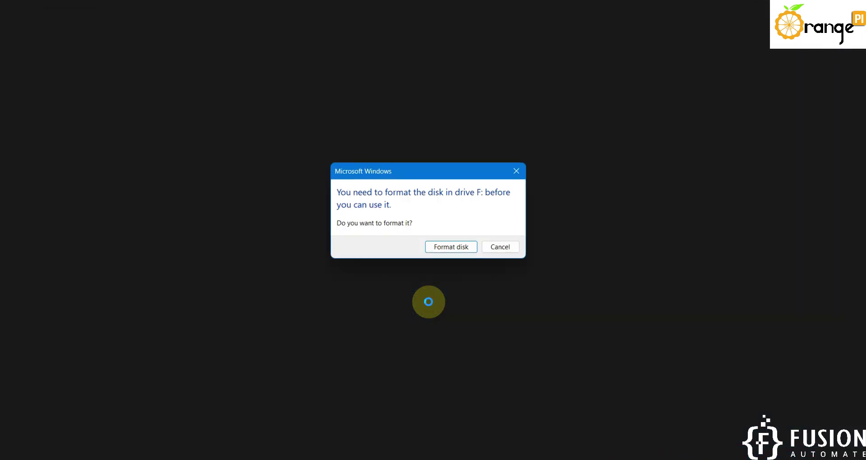
# Step: Dismiss the Windows prompt to format drive F: and launch SD Card Formatter
pyautogui.click(507, 247)
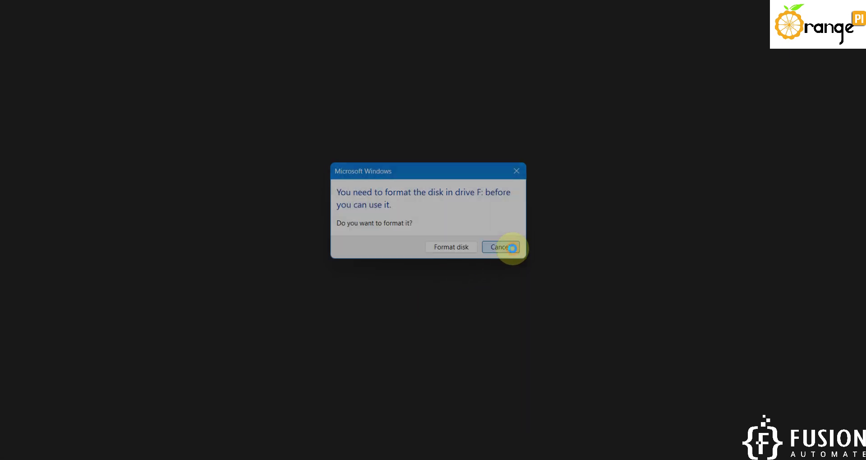
pyautogui.click(558, 255)
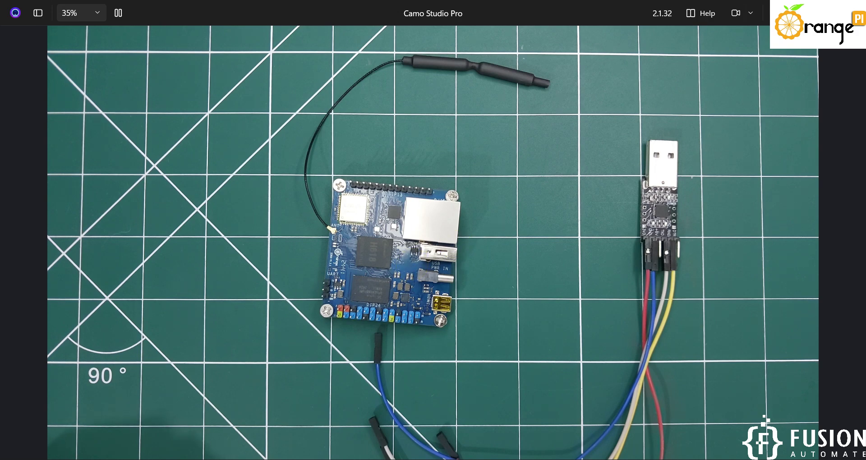
pyautogui.press('super')
pyautogui.write('sd')
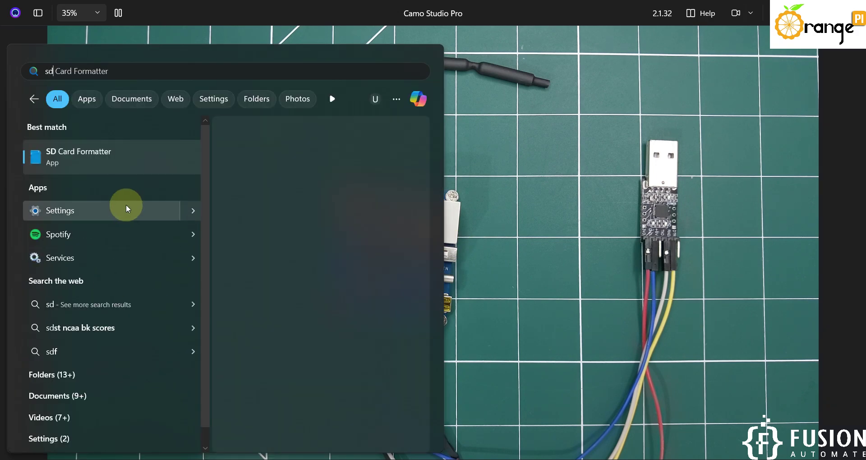
pyautogui.click(556, 320)
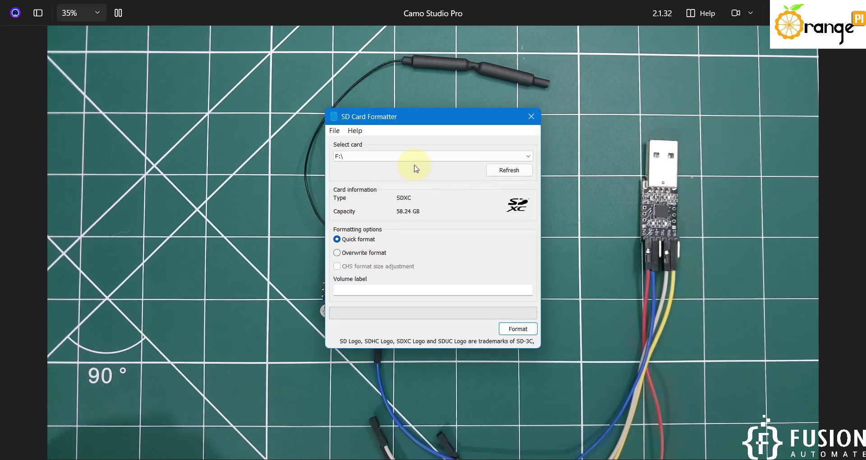
# Step: Quick-format the SD card in drive F:, accept erasing all its data, and close the formatter
pyautogui.click(414, 158)
pyautogui.click(360, 175)
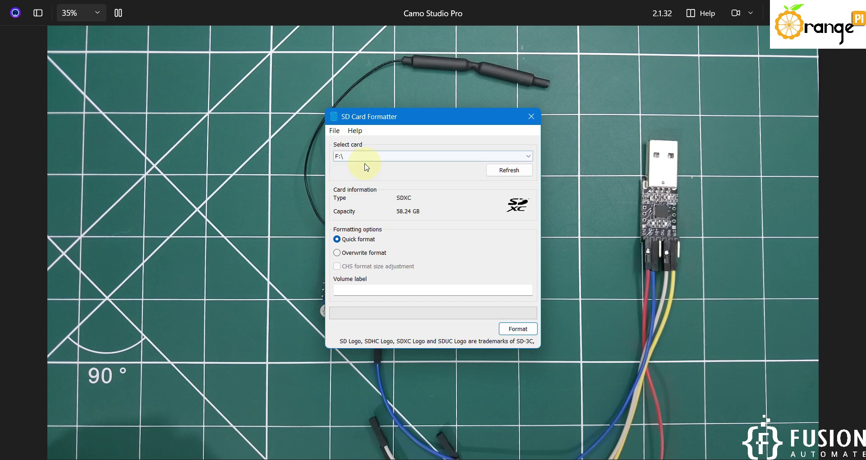
pyautogui.click(520, 331)
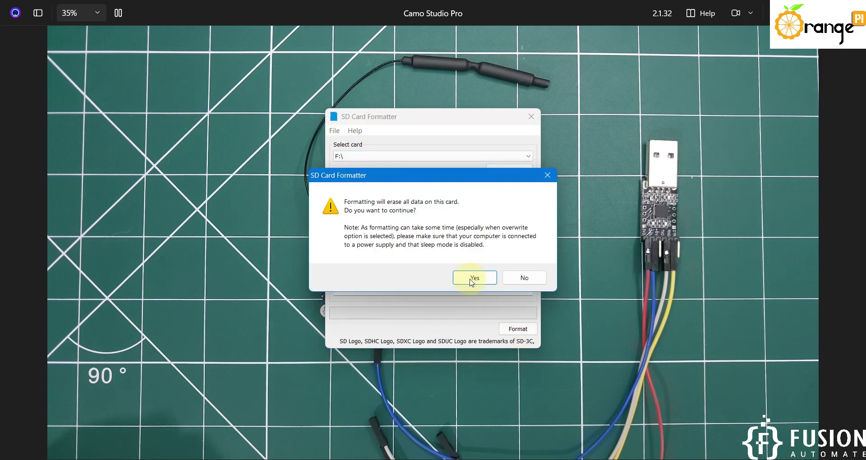
pyautogui.click(474, 277)
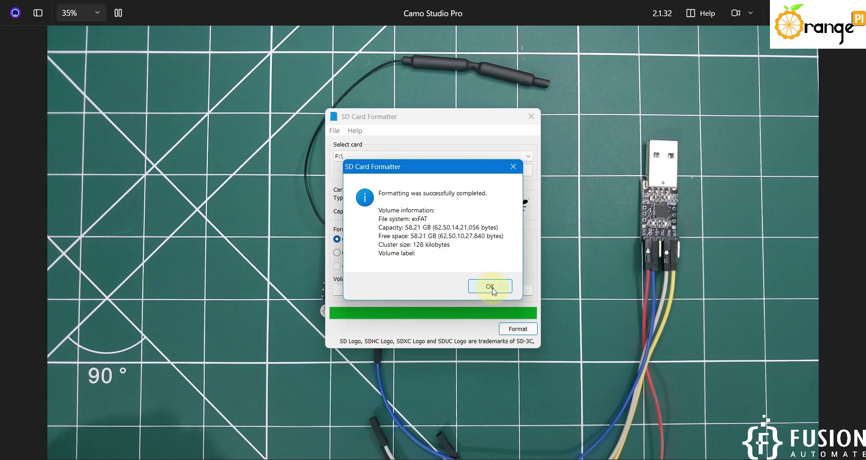
pyautogui.click(492, 288)
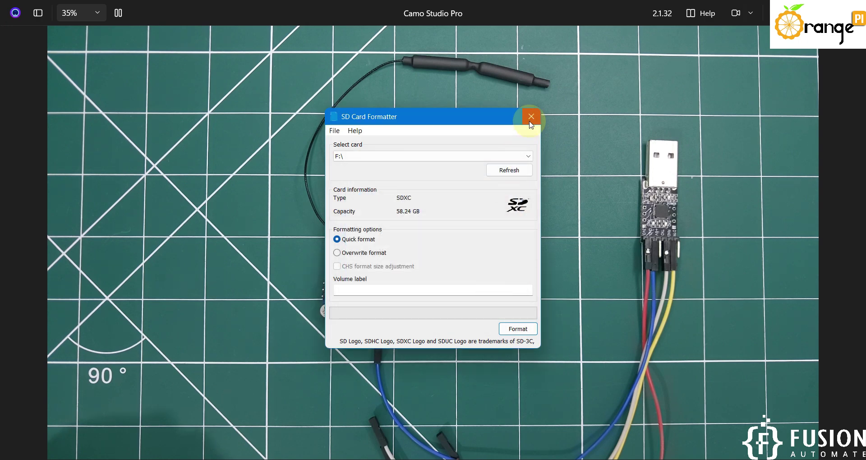
pyautogui.click(531, 116)
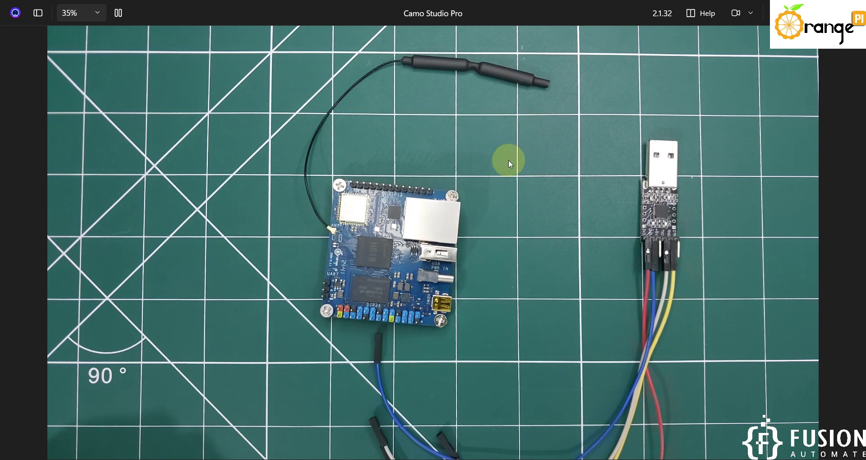
# Step: Find balenaEtcher among the installed apps and launch it
pyautogui.press('super')
pyautogui.write('balenaEtcher')
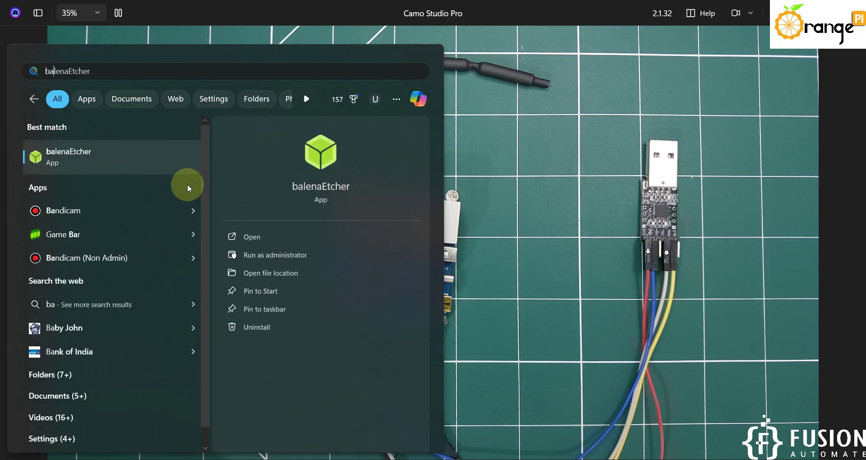
pyautogui.click(131, 164)
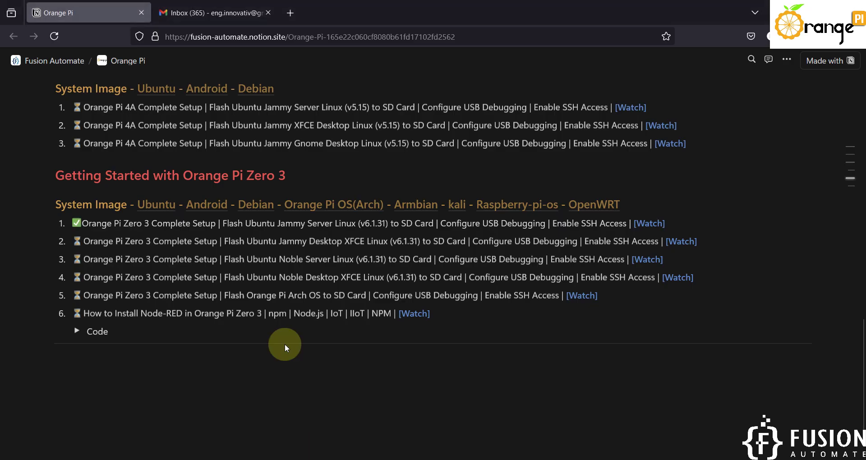
# Step: Examine the BalenaEtcher download link and the Orange Pi Zero 3 Ubuntu Noble Server entry on the Orange Pi page
pyautogui.scroll(1, 314, 333)
pyautogui.scroll(15, 332, 193)
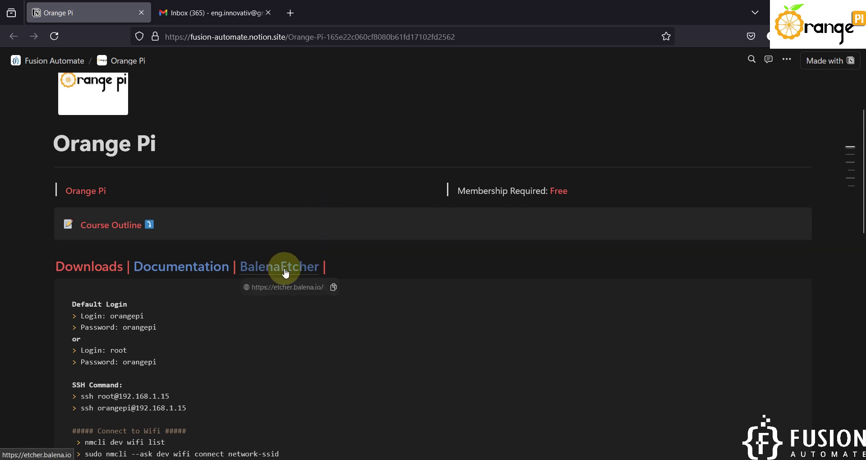
pyautogui.scroll(-15, 285, 272)
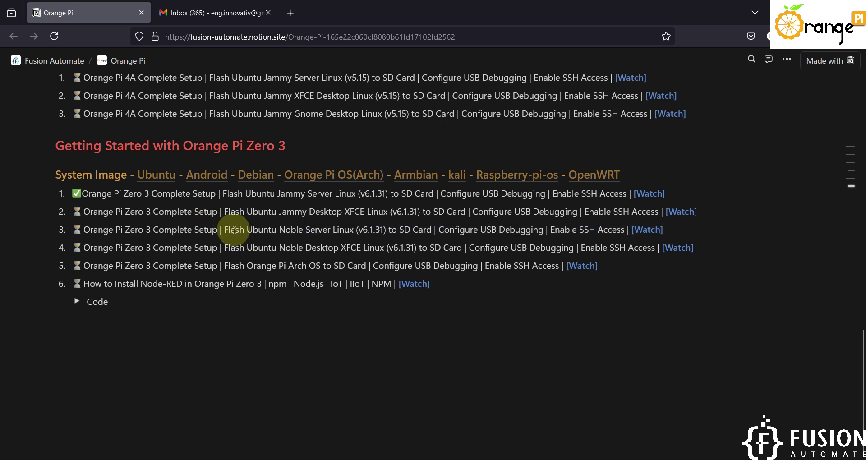
pyautogui.moveTo(224, 230); pyautogui.dragTo(385, 230)
pyautogui.click(385, 230)
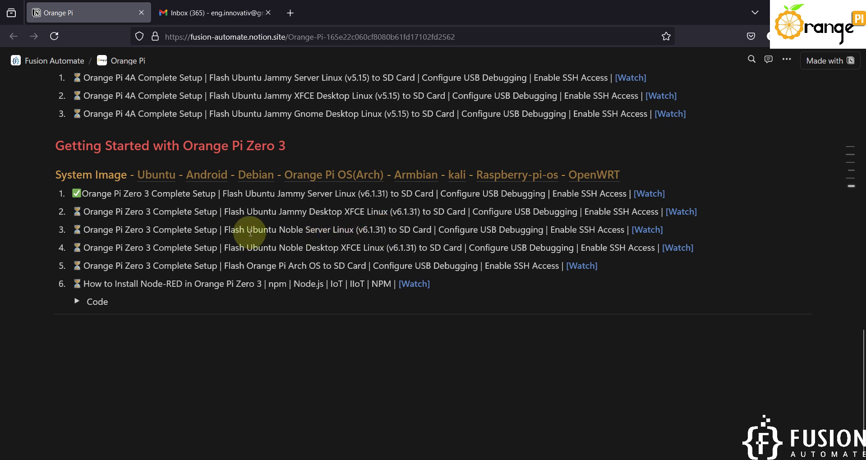
pyautogui.moveTo(225, 229); pyautogui.dragTo(406, 231)
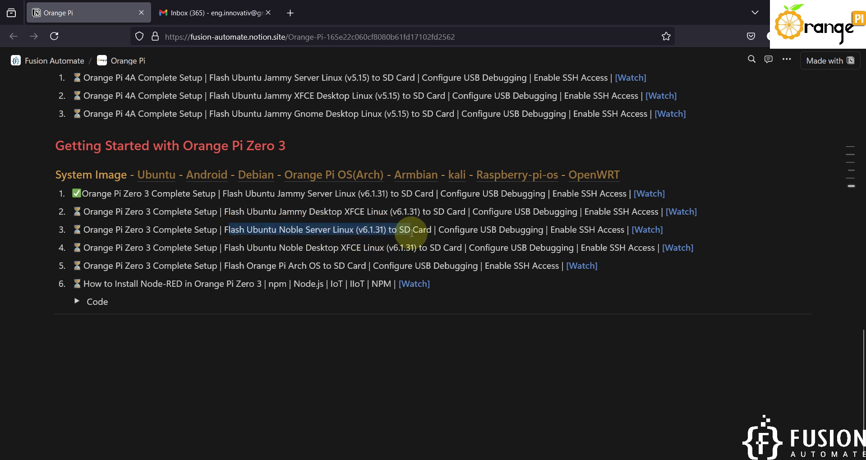
pyautogui.click(369, 233)
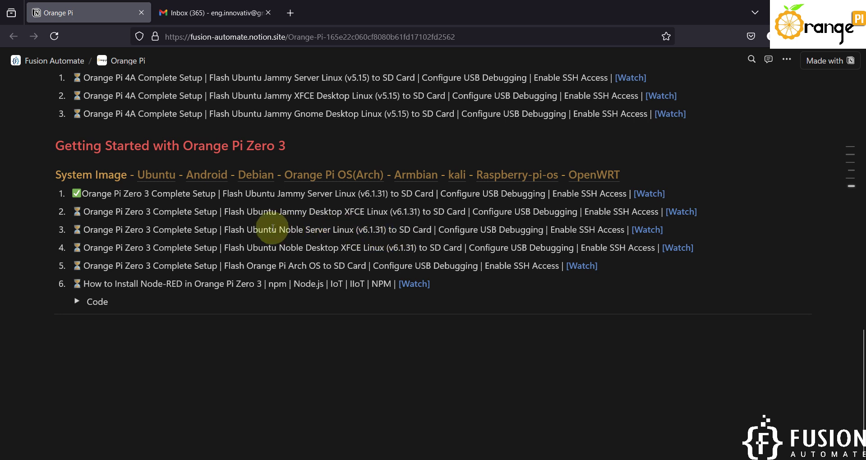
# Step: Open the Orange Pi Zero 3 Ubuntu image link in a new tab and open its linux6.1 kernel image folder
pyautogui.rightClick(155, 175)
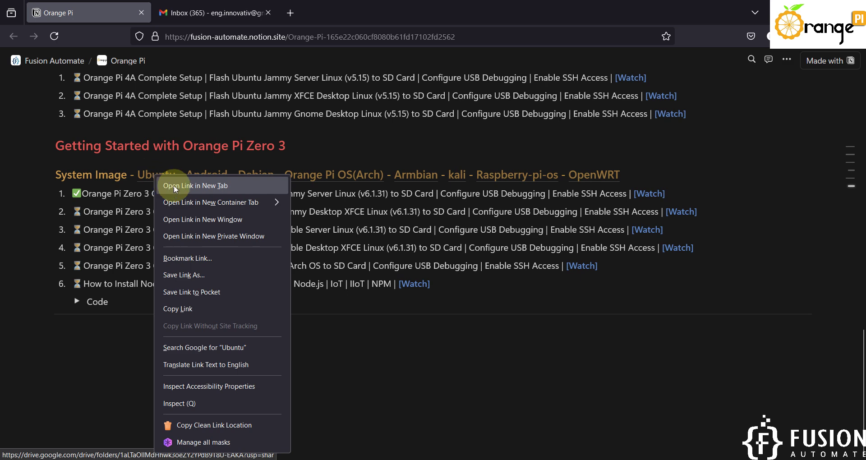
pyautogui.click(174, 185)
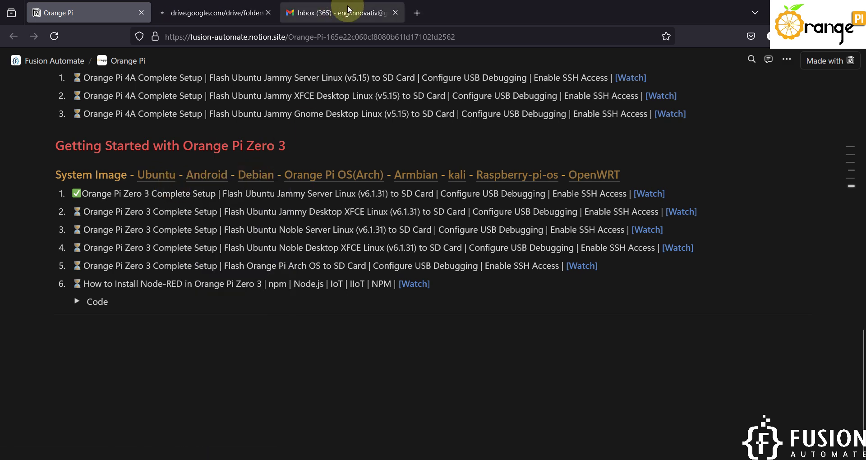
pyautogui.click(396, 13)
pyautogui.click(222, 13)
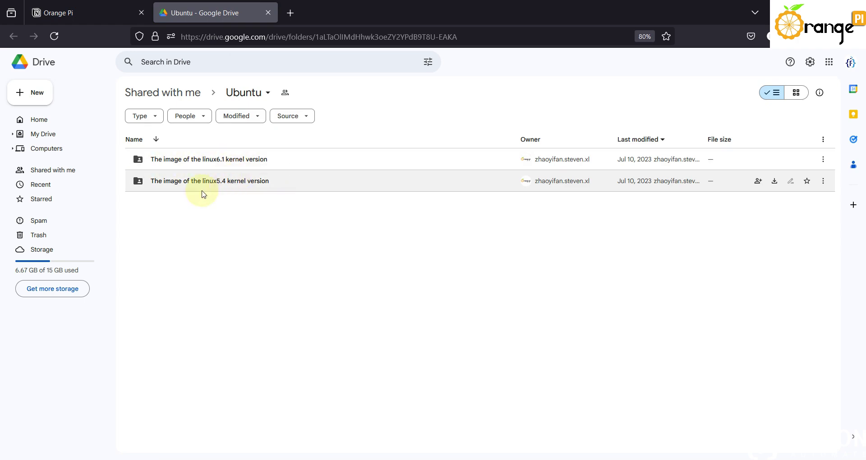
pyautogui.doubleClick(224, 168)
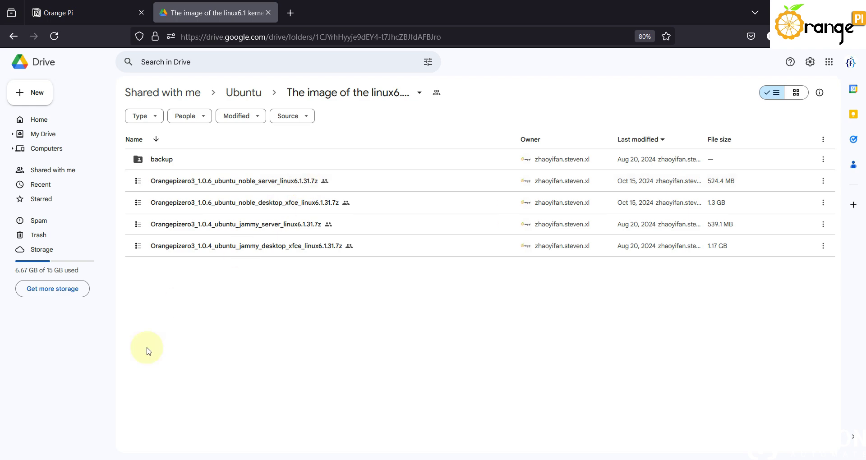
# Step: In File Explorer, open the GitHub folder's Embedded_Devices\Orange Pi\OS\Orange Pi Zero 3\Ubuntu\Linux6.1 Kernel Version subfolder
pyautogui.press('super+e')
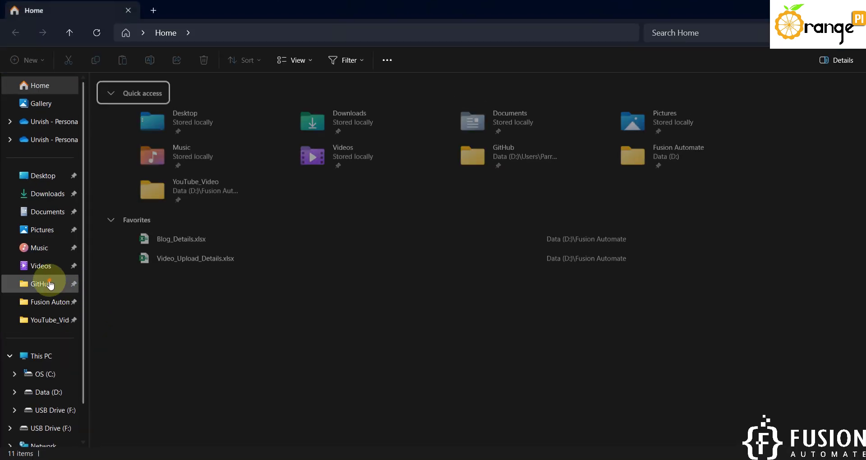
pyautogui.click(40, 284)
pyautogui.click(159, 132)
pyautogui.doubleClick(159, 132)
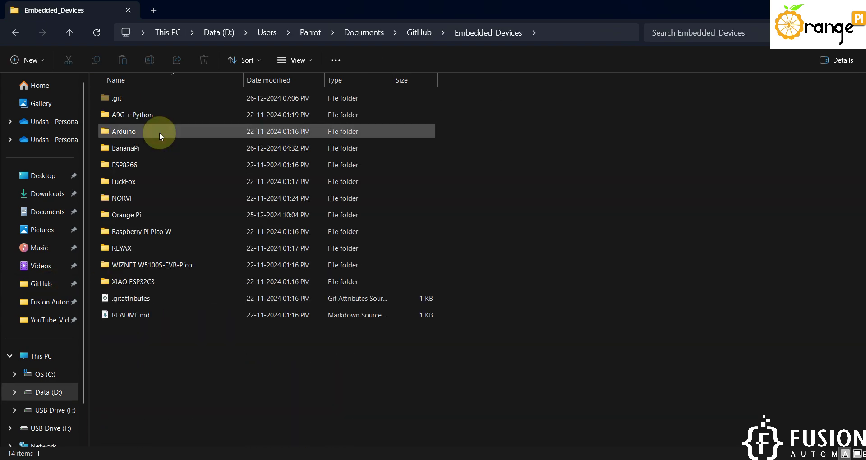
pyautogui.doubleClick(154, 211)
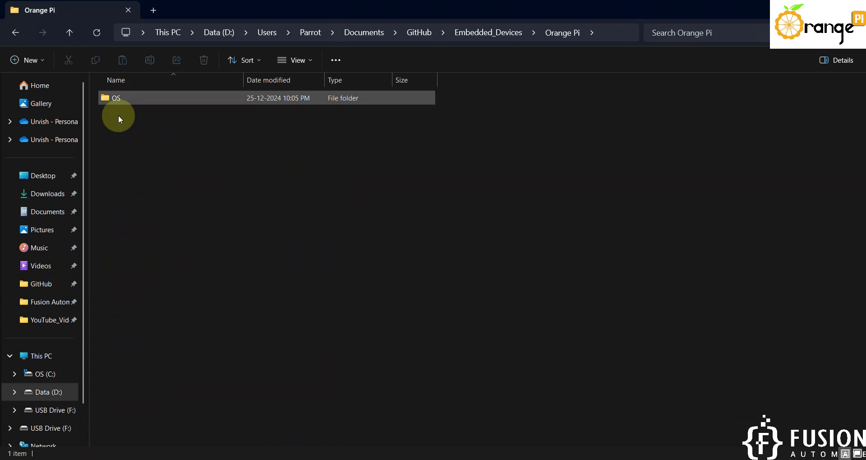
pyautogui.doubleClick(120, 98)
pyautogui.doubleClick(145, 115)
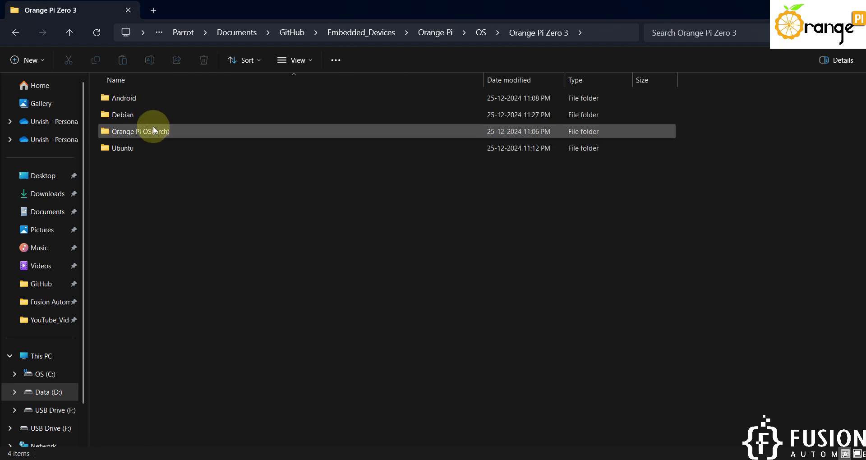
pyautogui.doubleClick(156, 142)
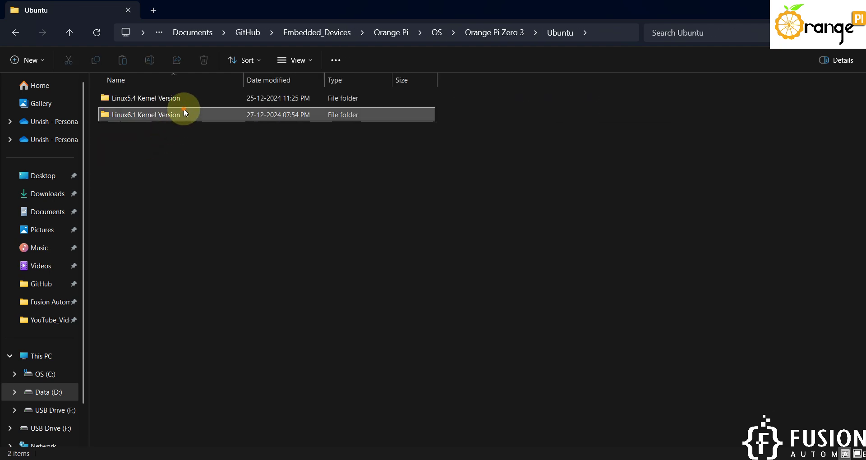
pyautogui.doubleClick(182, 115)
# Step: Open the extracted Orangepizero3_1.0.6_ubuntu_noble_server_linux6.1.31 folder, widen the Name column to show full file names, and select the .img file
pyautogui.click(175, 136)
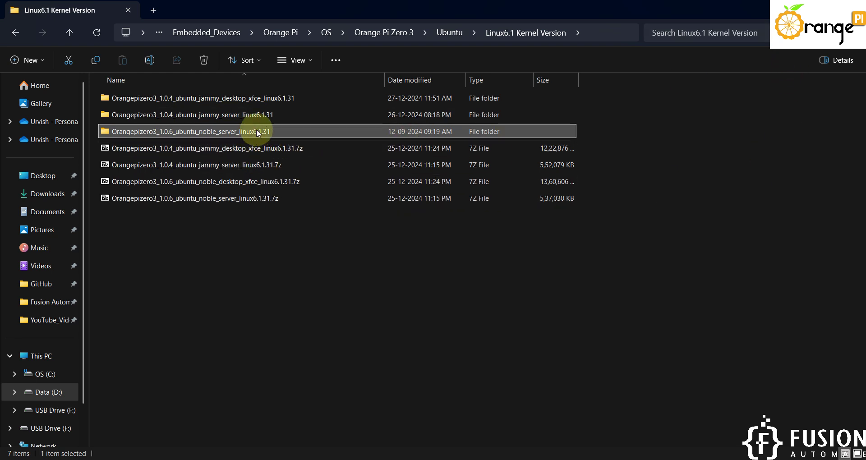
pyautogui.doubleClick(283, 134)
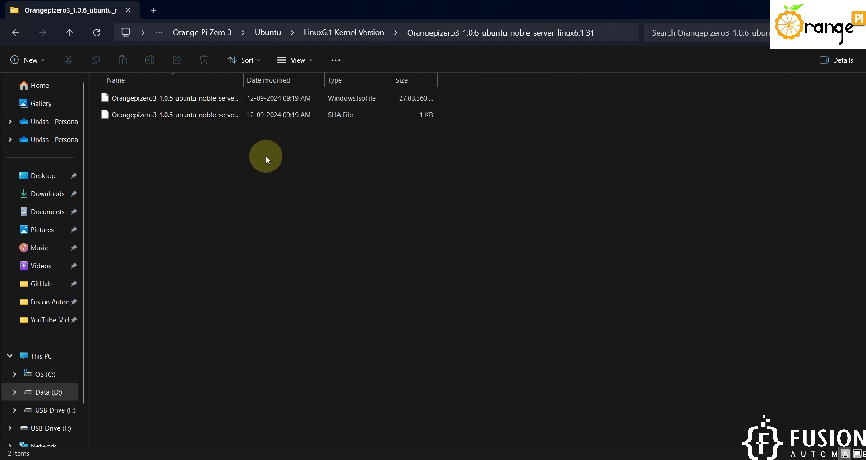
pyautogui.moveTo(246, 83); pyautogui.dragTo(343, 84)
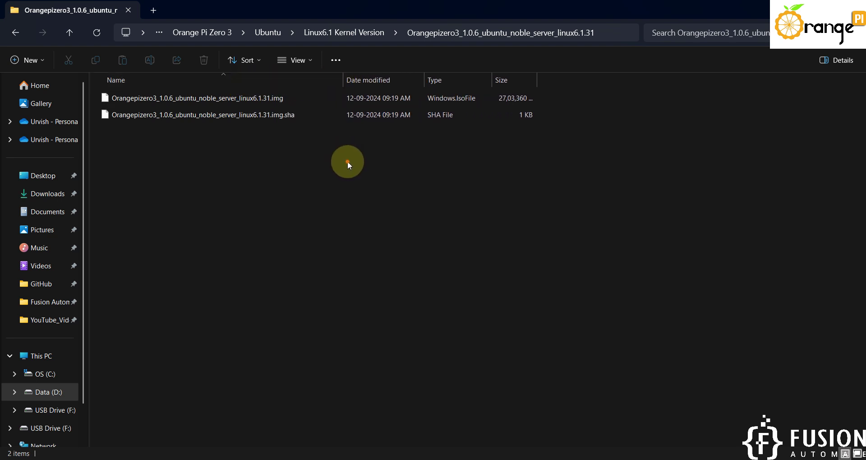
pyautogui.moveTo(348, 161); pyautogui.dragTo(283, 164)
pyautogui.click(274, 99)
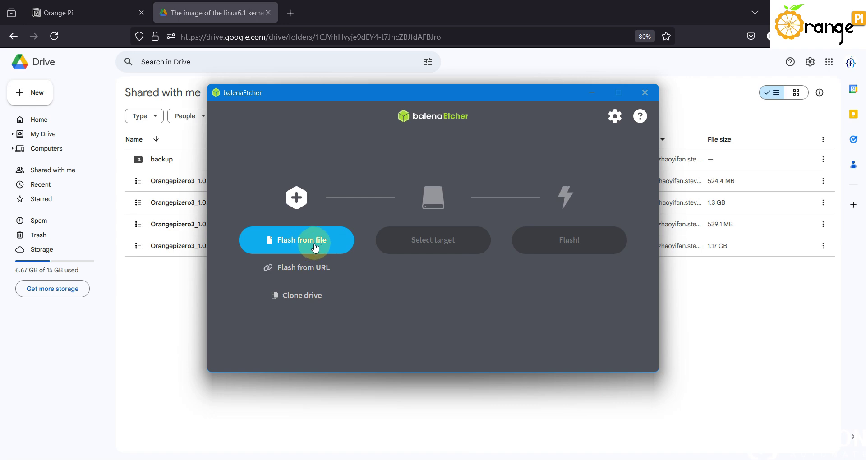
# Step: Try to load the Orangepizero3_1.0.6_ubuntu_noble_server_linux6.1.31 image from the Ubuntu\Linux6.1 Kernel Version folder as the flash source
pyautogui.click(315, 244)
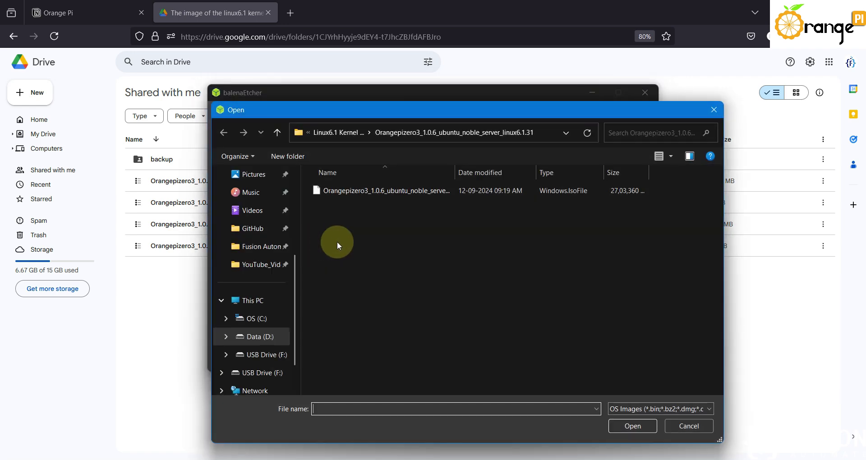
pyautogui.click(342, 137)
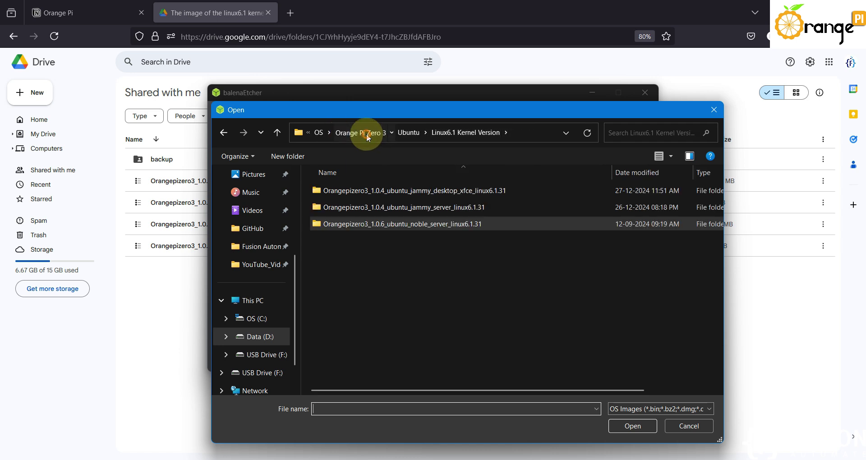
pyautogui.click(366, 134)
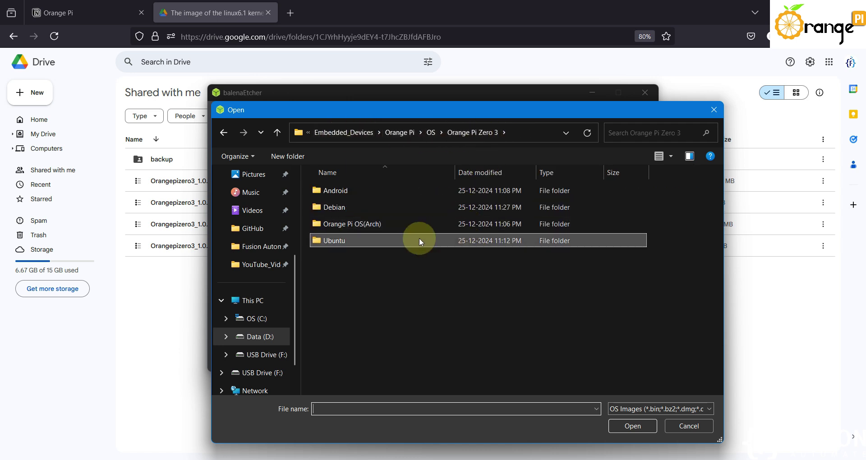
pyautogui.doubleClick(363, 242)
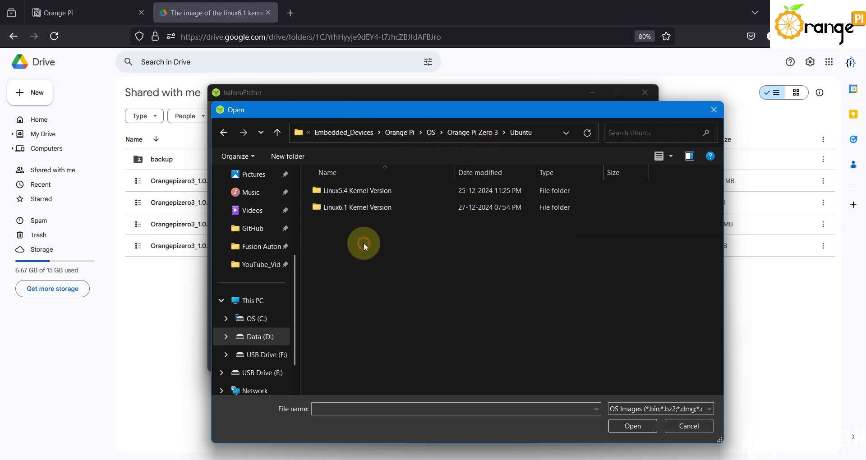
pyautogui.doubleClick(379, 206)
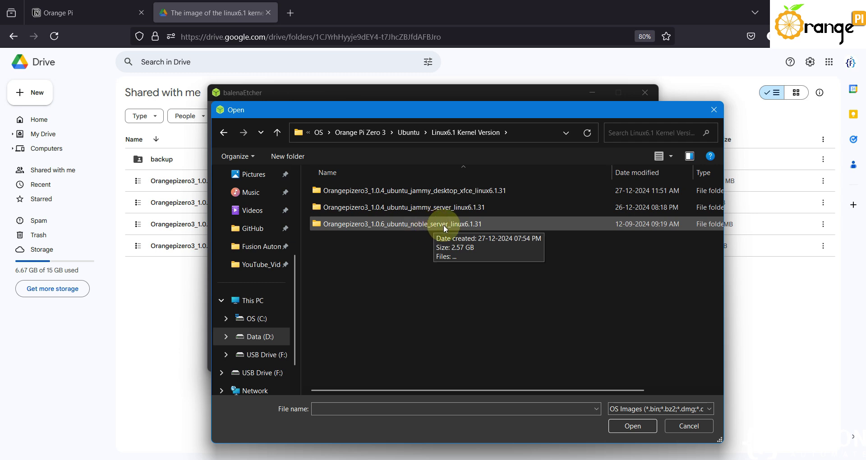
pyautogui.doubleClick(394, 224)
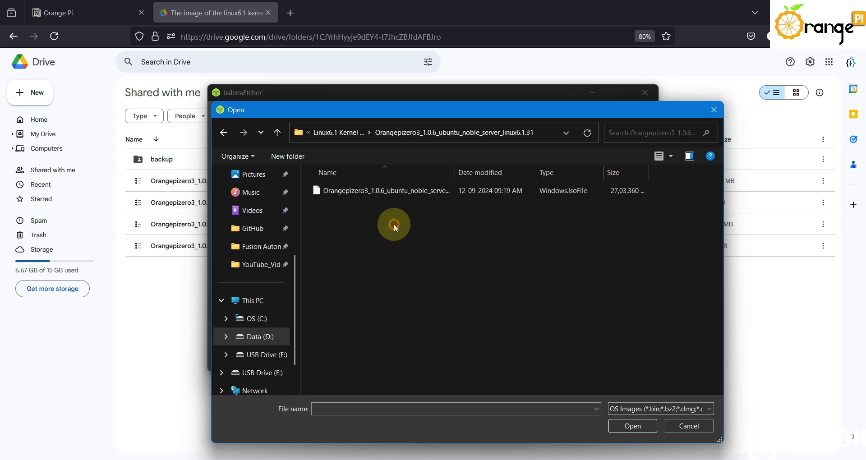
pyautogui.doubleClick(405, 191)
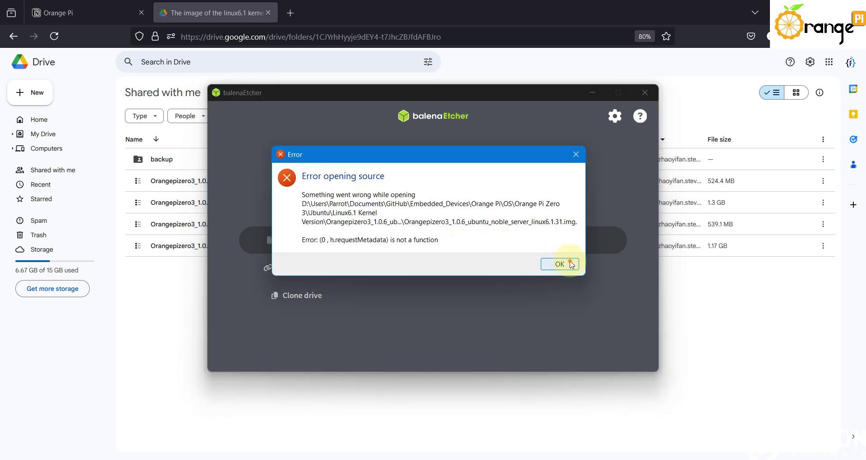
pyautogui.click(560, 264)
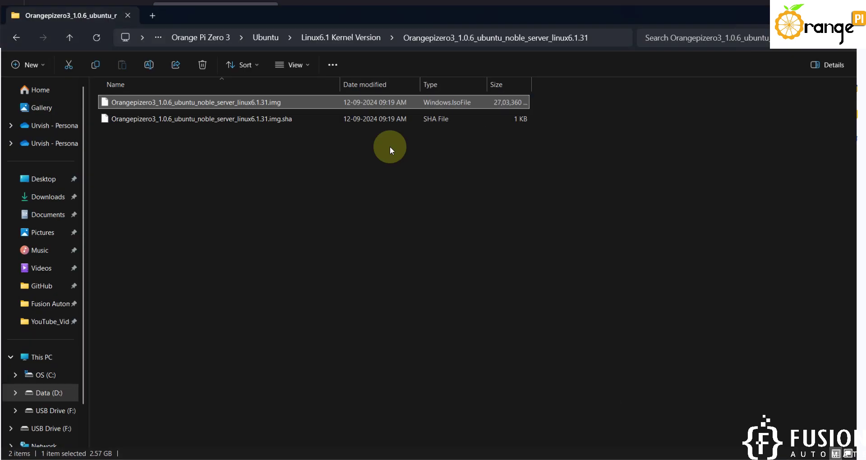
# Step: Close balenaEtcher and relaunch it with administrator rights
pyautogui.click(356, 32)
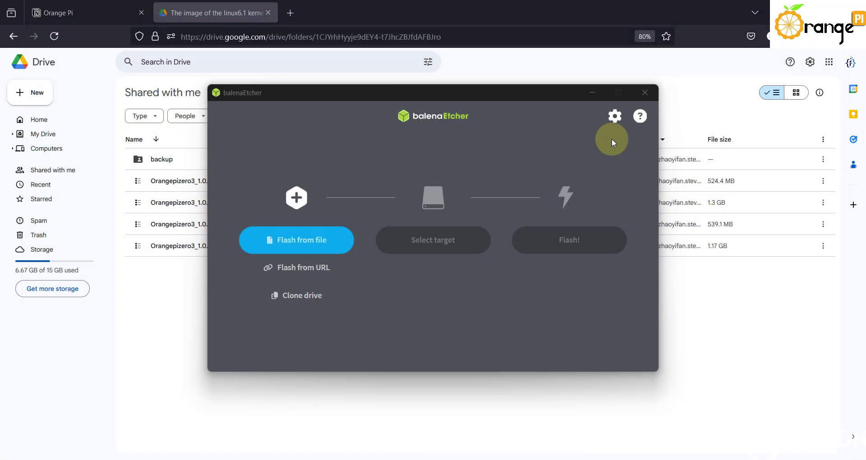
pyautogui.click(650, 93)
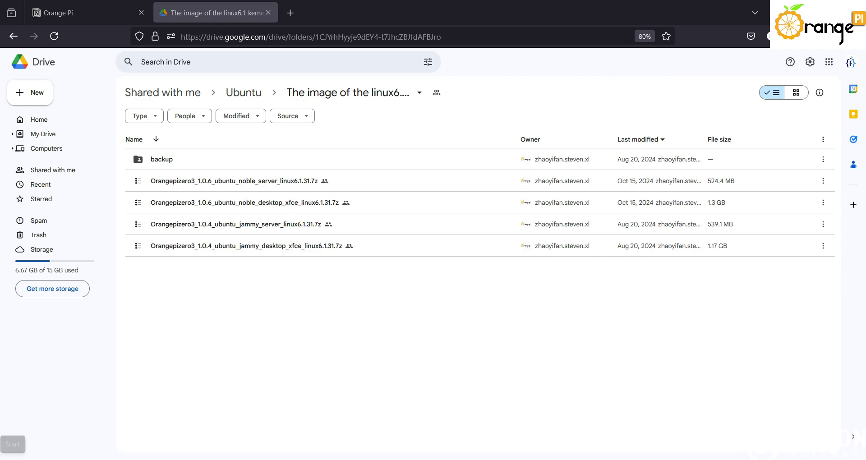
pyautogui.press('super')
pyautogui.write('ba')
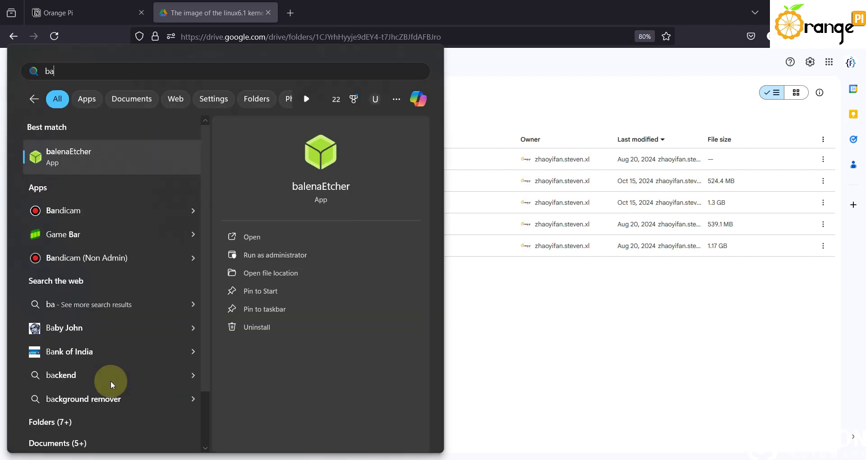
pyautogui.click(299, 256)
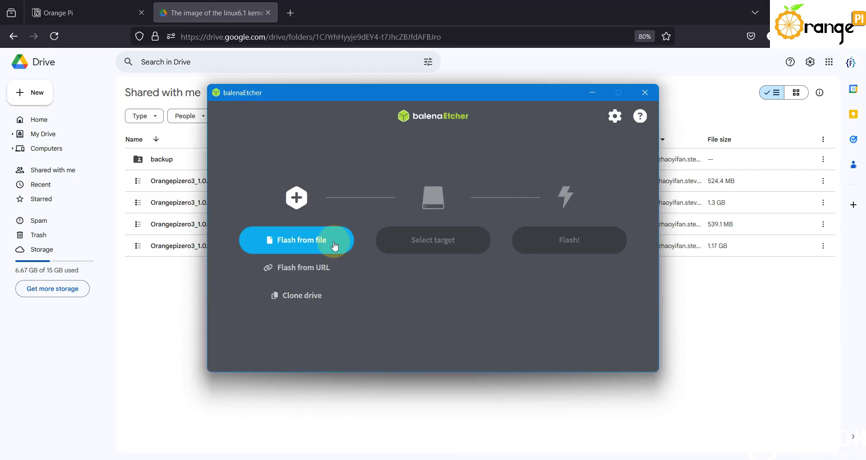
# Step: Load Orangepizero3_1.0.6_ubuntu_noble_server_linux6.1.31.img from its folder under Linux6.1 Kernel Version as the flash source
pyautogui.click(334, 244)
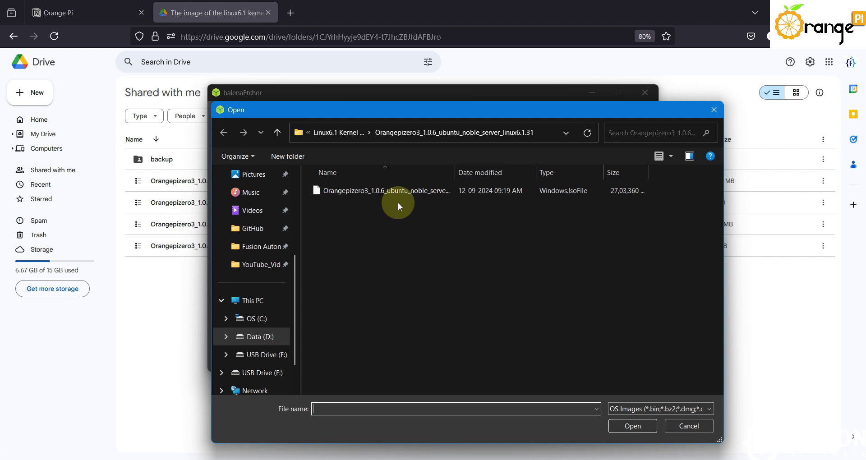
pyautogui.click(356, 132)
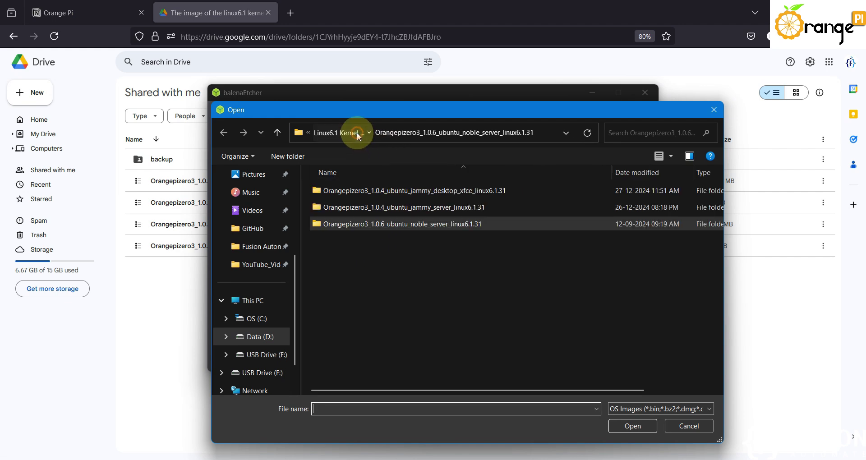
pyautogui.doubleClick(405, 226)
pyautogui.doubleClick(408, 190)
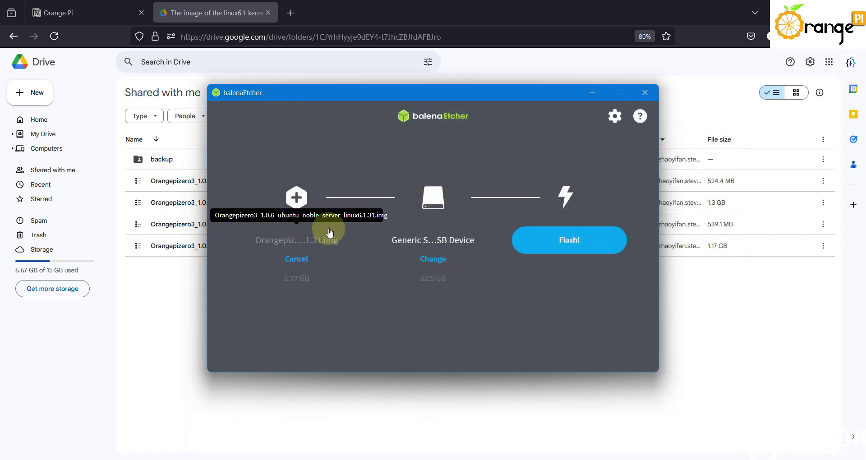
# Step: Check that the Generic USB storage device at F:\ is the flash target and start flashing the image
pyautogui.click(433, 259)
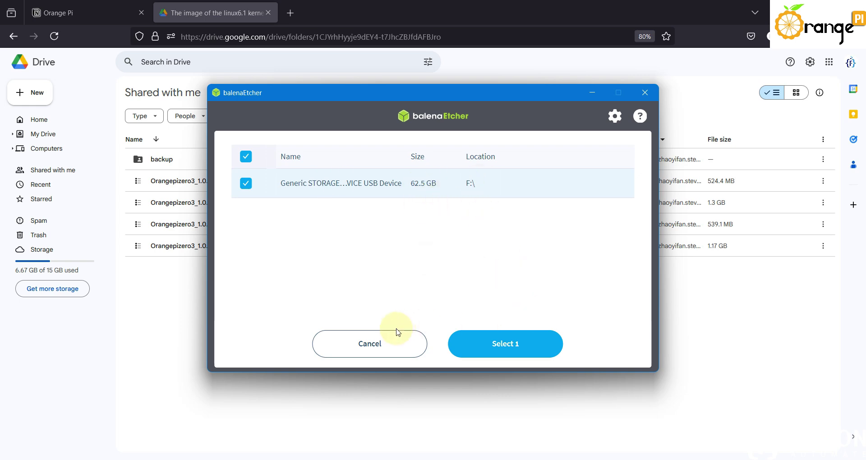
pyautogui.click(499, 333)
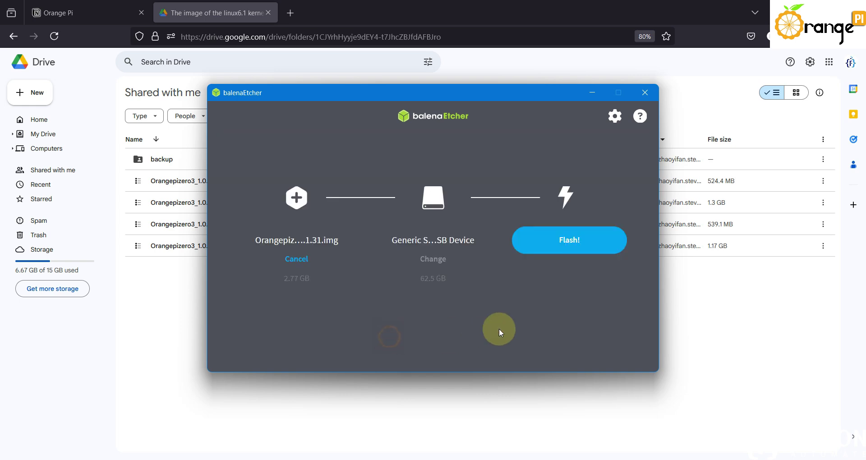
pyautogui.click(569, 240)
# Step: Reposition the balenaEtcher window over Camo Studio and bring the Camo Studio camera view to the front
pyautogui.click(707, 93)
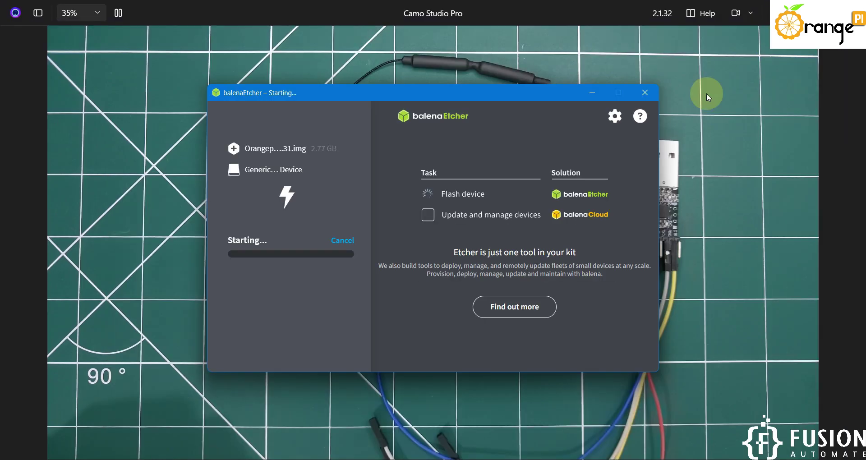
pyautogui.moveTo(427, 98); pyautogui.dragTo(501, 78)
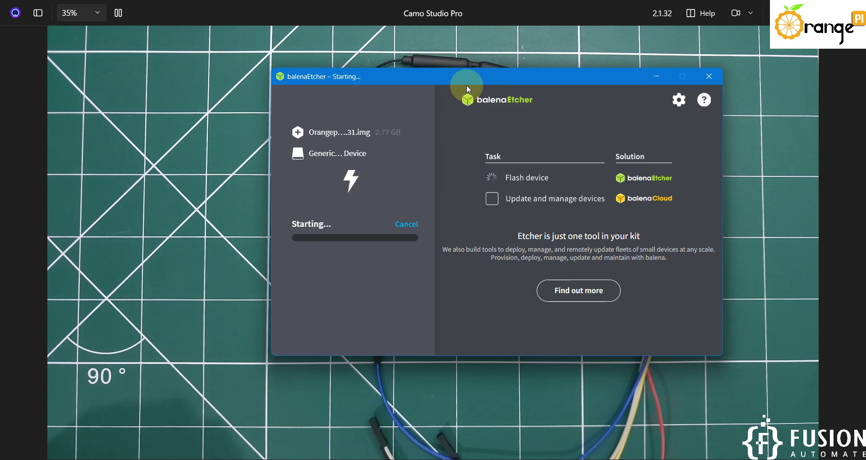
pyautogui.moveTo(448, 79); pyautogui.dragTo(414, 80)
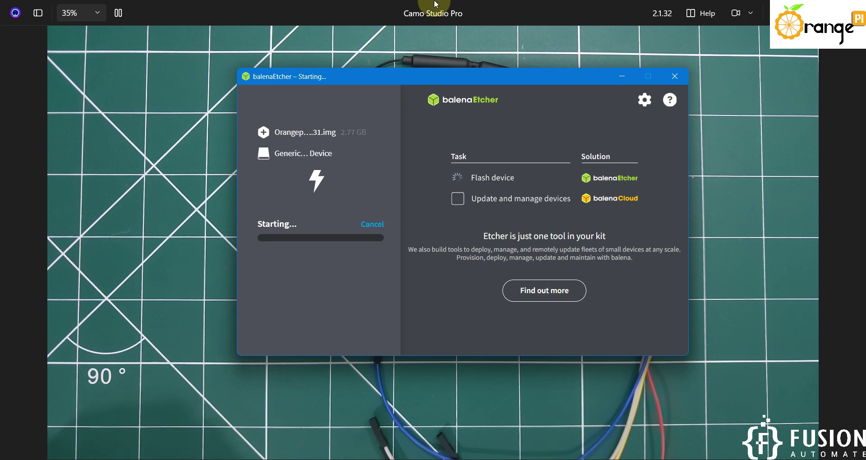
pyautogui.click(451, 7)
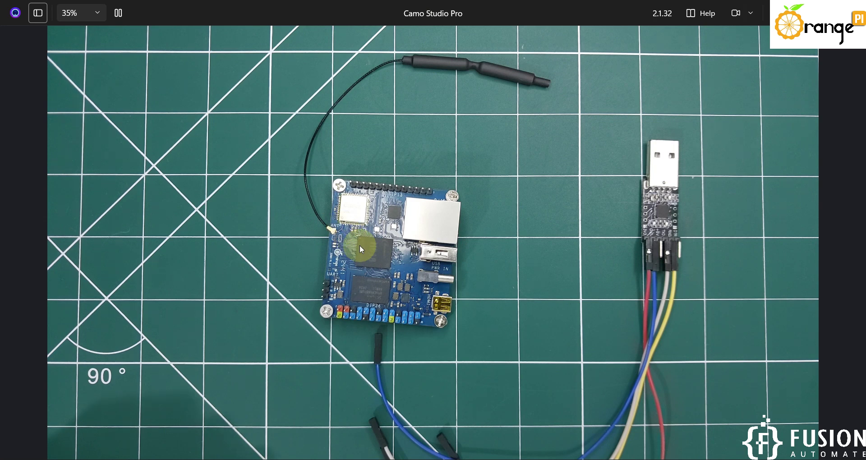
# Step: Return to balenaEtcher once flashing is complete, close it, and switch to the Camo Studio camera view
pyautogui.hotkey('alt', 'Tab')
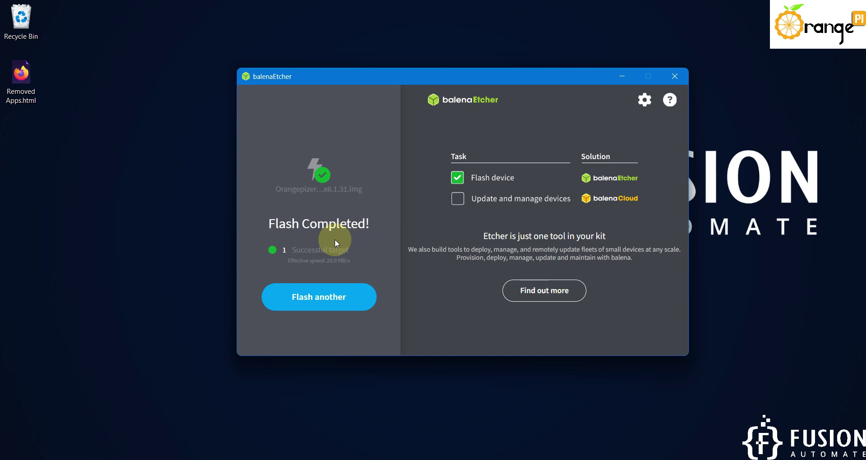
pyautogui.click(681, 79)
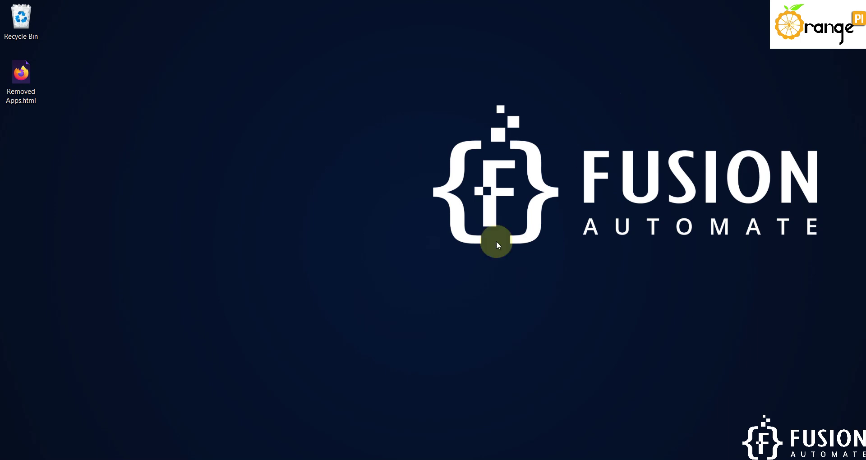
pyautogui.click(244, 411)
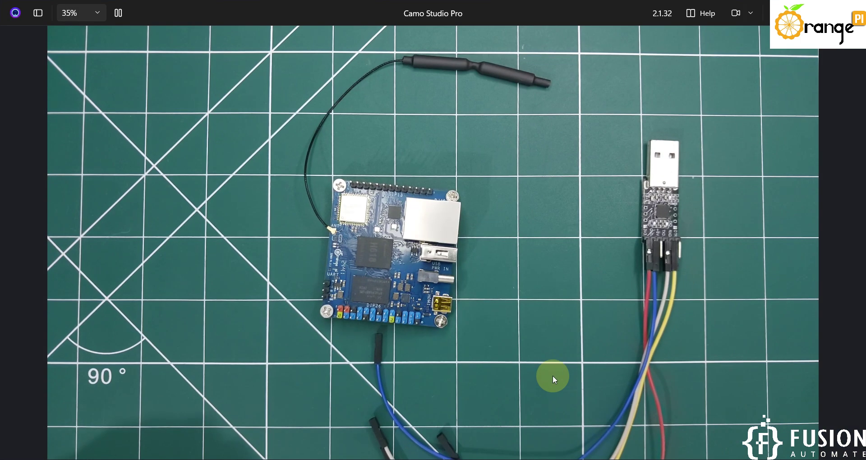